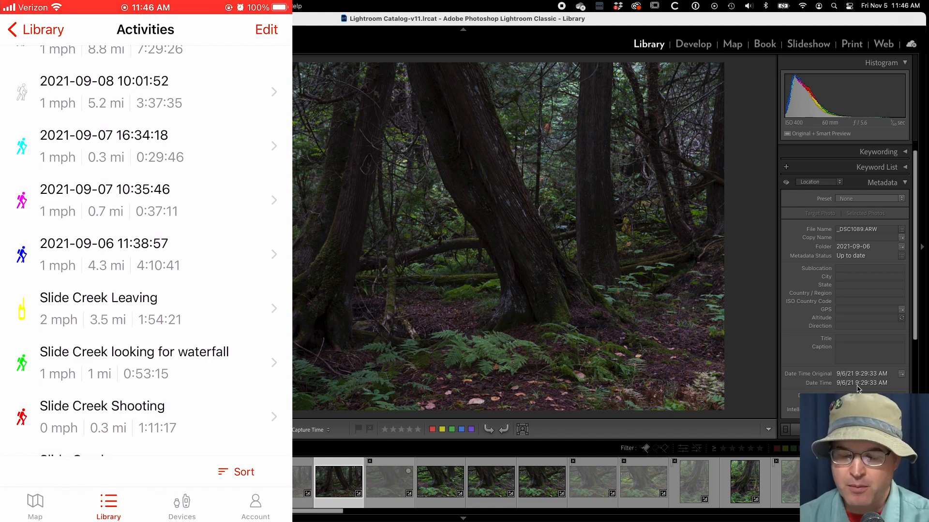
left_click(145, 254)
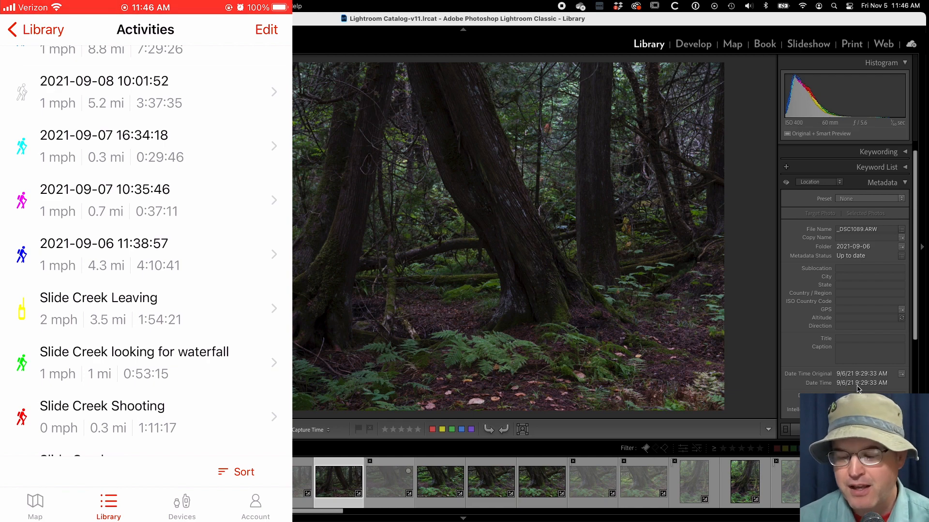
left_click(145, 254)
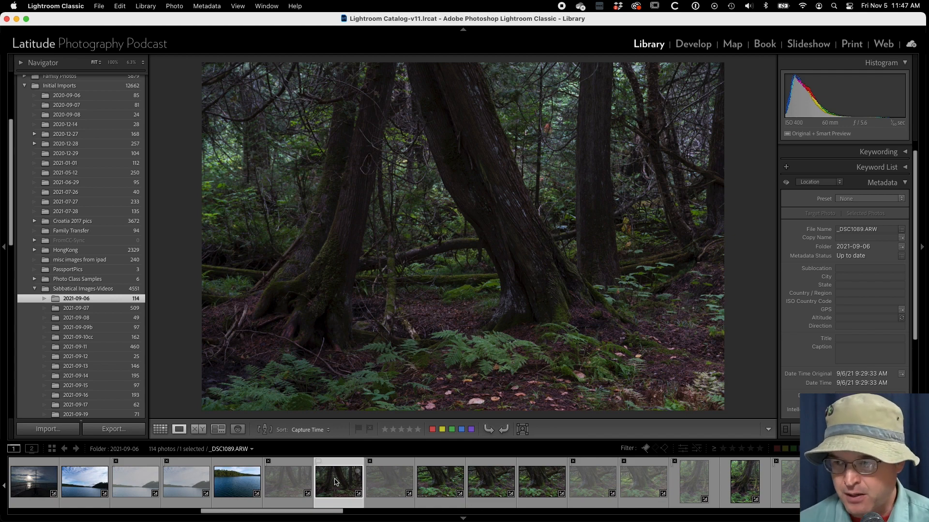
In Lightroom Classic, select all photos in folder 2021-09-06 from _DSC1089.ARW through the last one
scroll(335, 482, "right", 15)
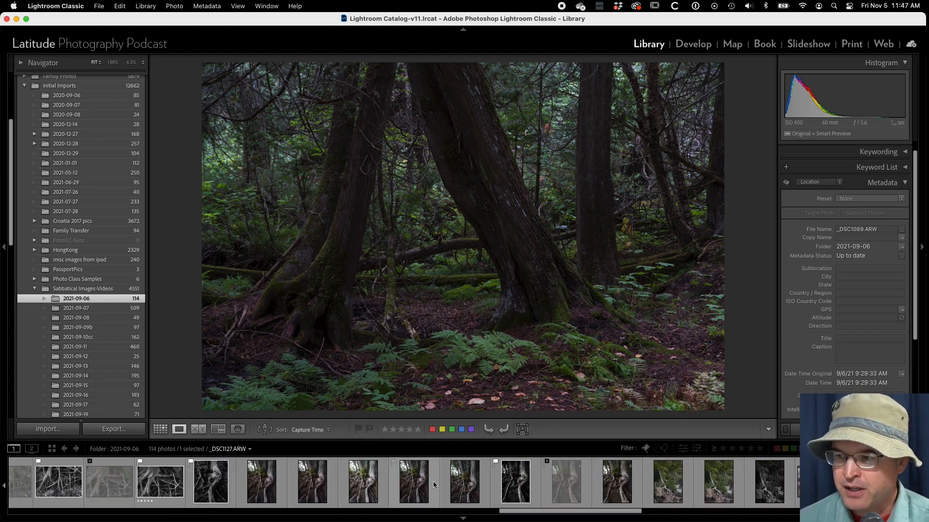
scroll(433, 480, "right", 15)
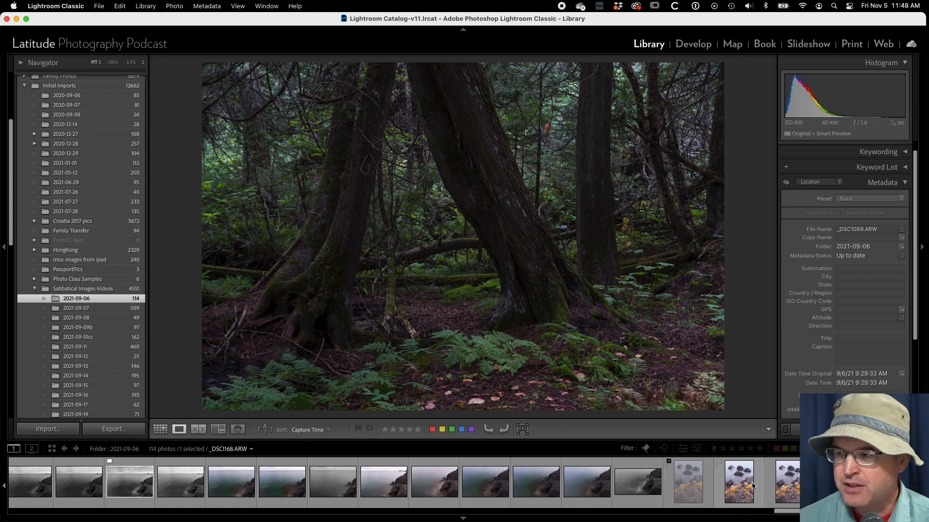
left_click(892, 482, "shift")
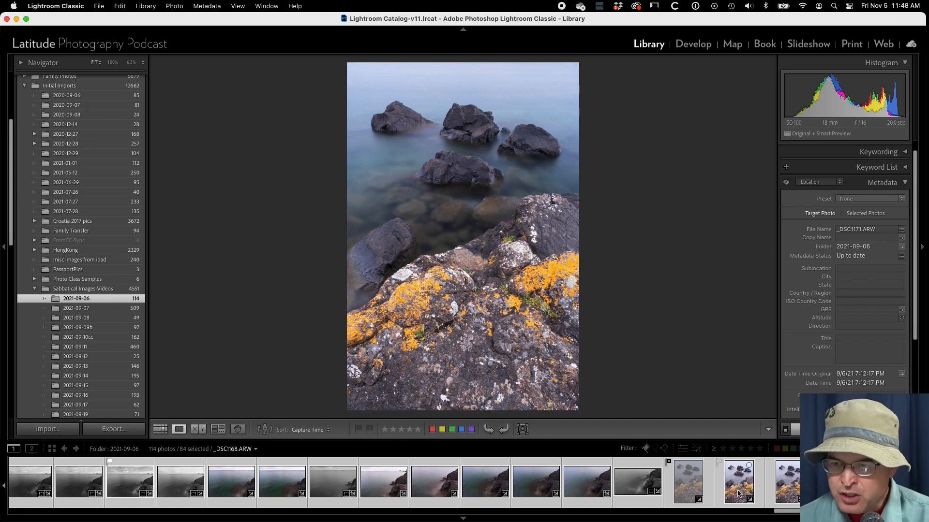
Check the capture times across the selected photos, including _DSC1135.ARW, and make _DSC1089.ARW the active photo with the selection kept
scroll(738, 494, "up", 10)
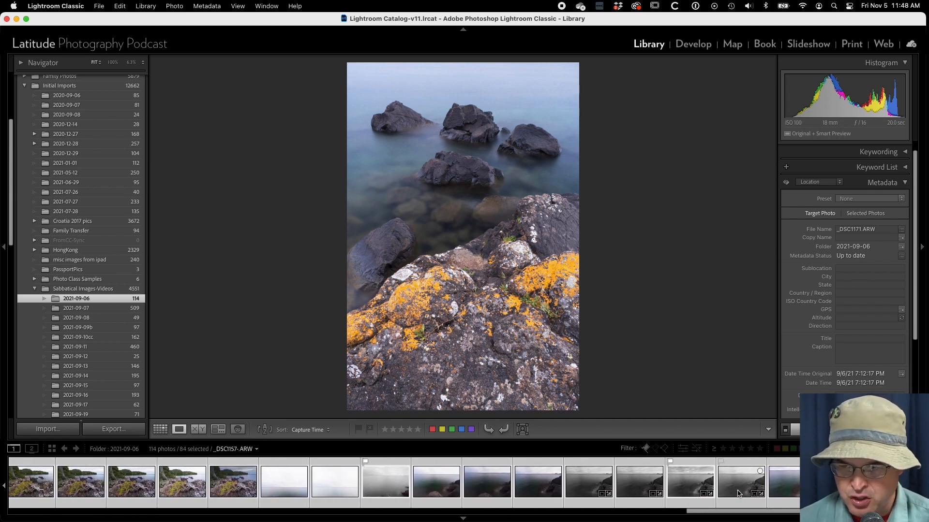
scroll(738, 493, "up", 10)
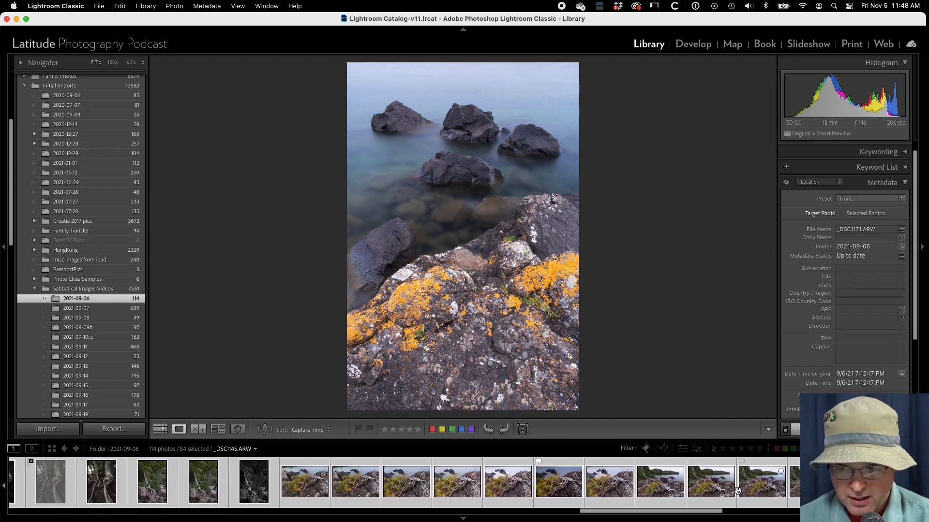
left_click(355, 487)
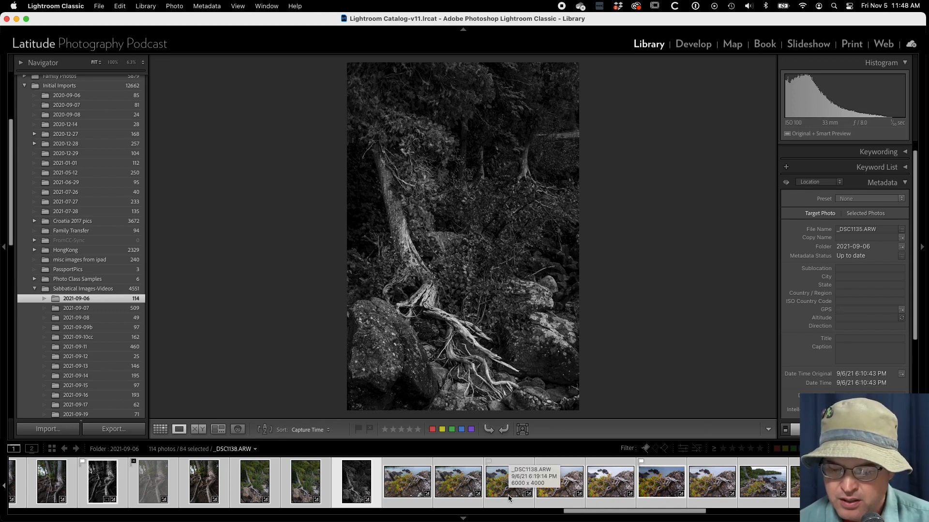
scroll(444, 489, "left", 5)
scroll(444, 489, "right", 10)
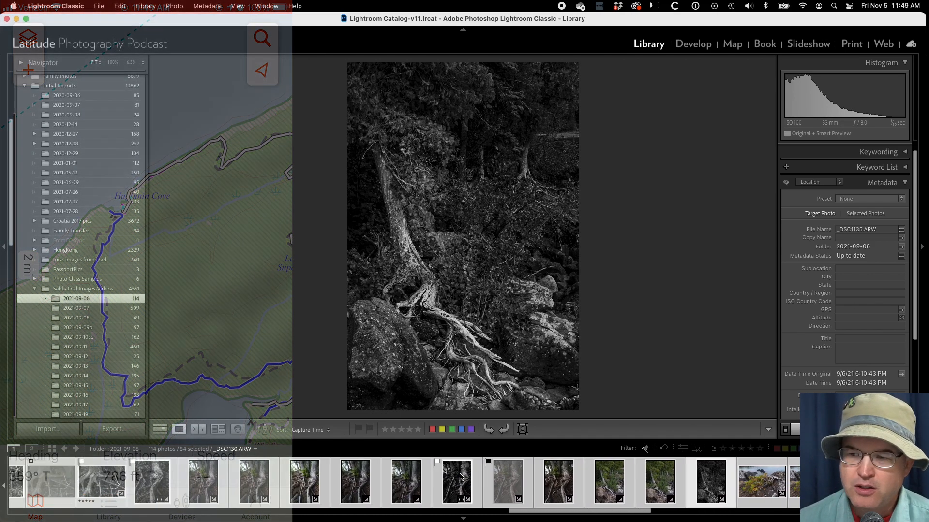
scroll(460, 474, "up", 10)
scroll(460, 473, "up", 15)
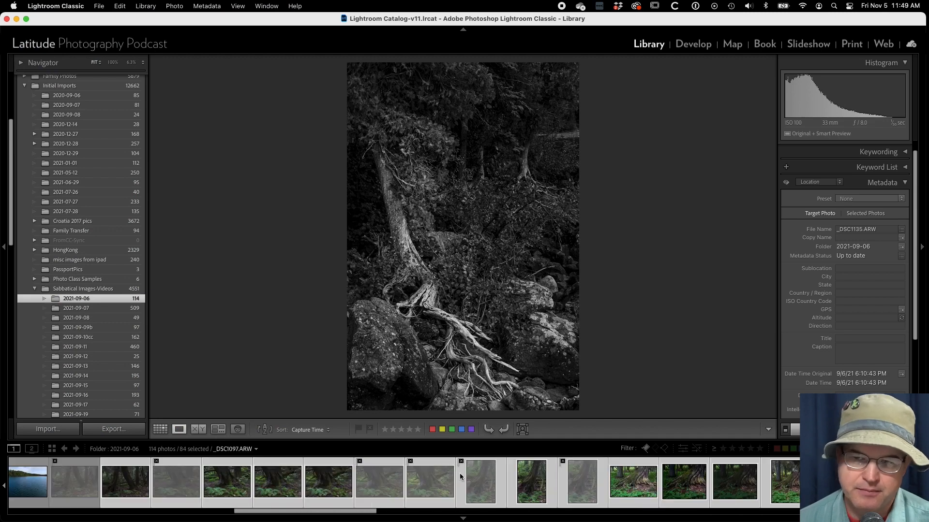
left_click(381, 481)
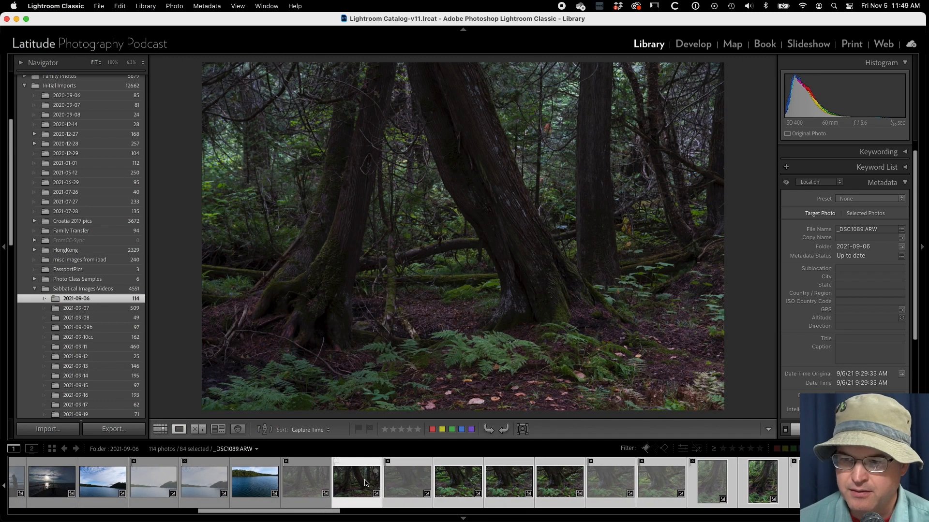
left_click(733, 46)
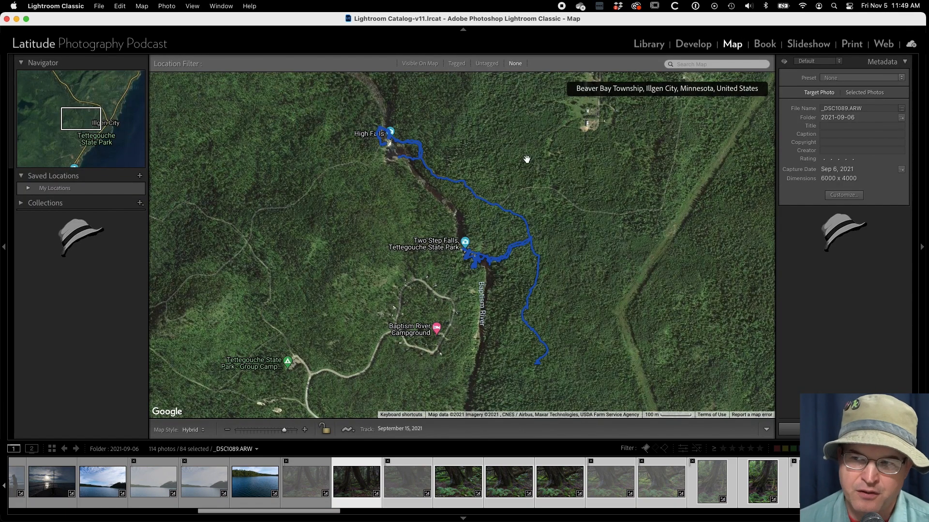
left_click(349, 431)
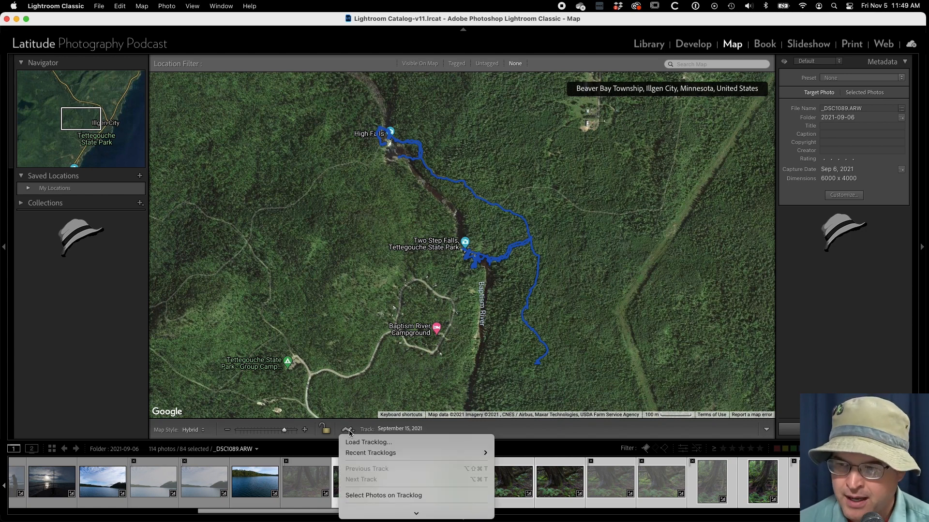
left_click(353, 442)
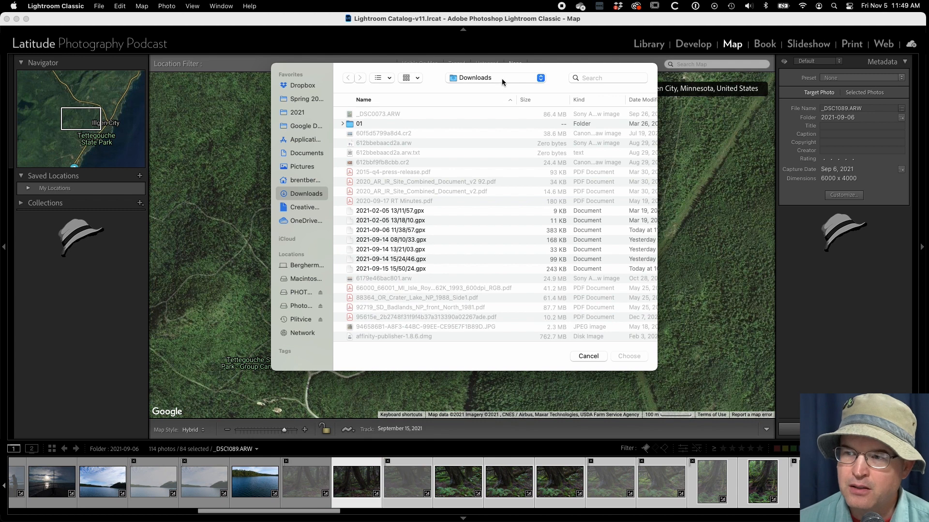
left_click(641, 100)
left_click_drag(657, 121, 721, 122)
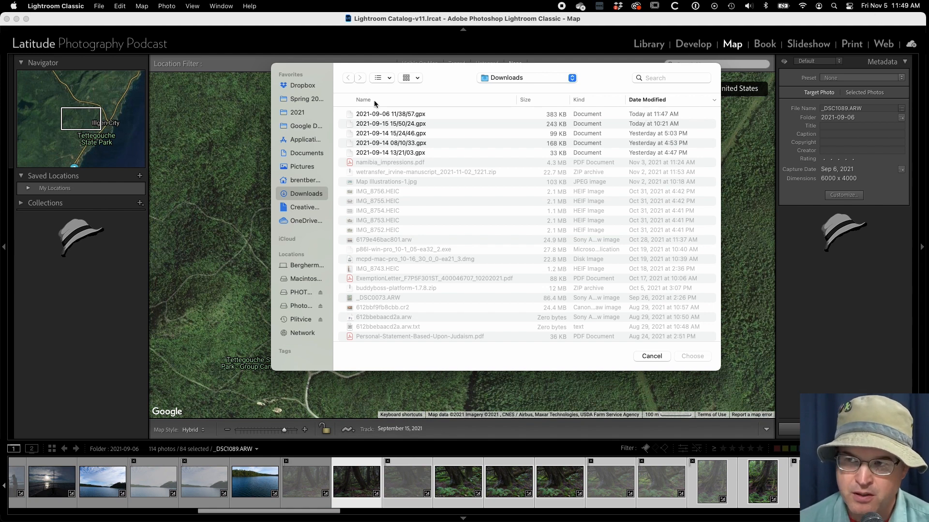
left_click(384, 113)
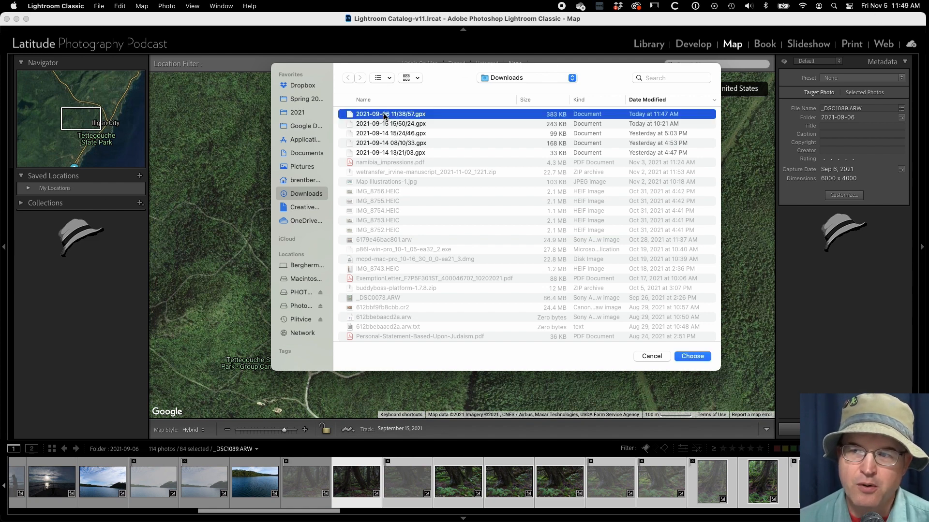
left_click(691, 356)
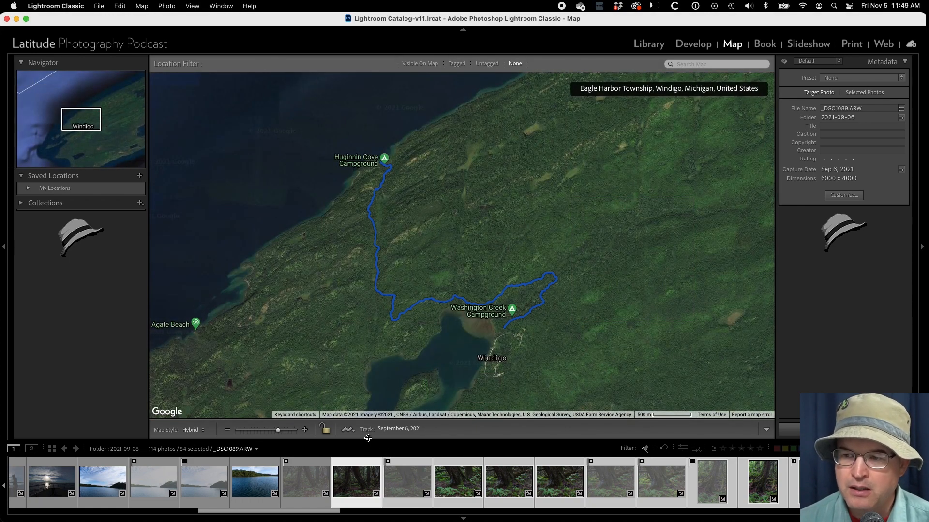
Set the tracklog's time zone offset to +1.0 hours
left_click(348, 429)
mouse_move(413, 455)
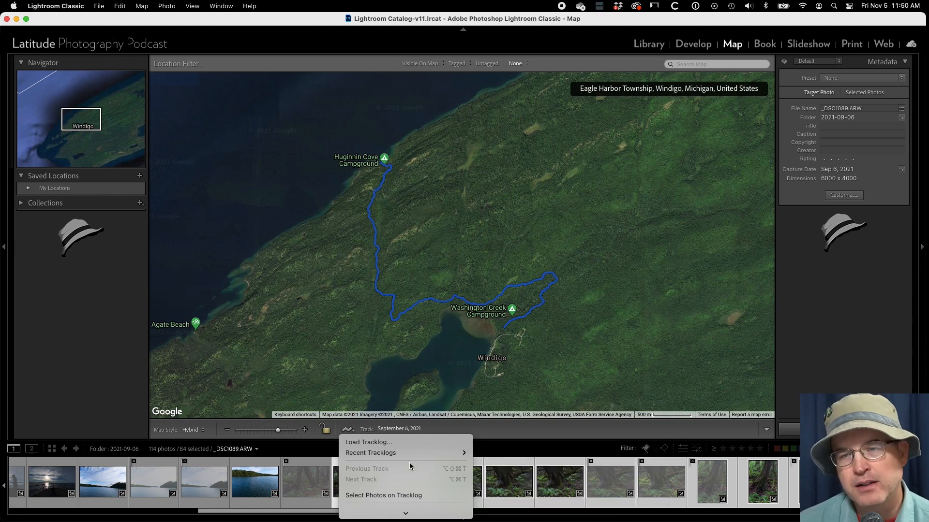
scroll(409, 462, "down", 2)
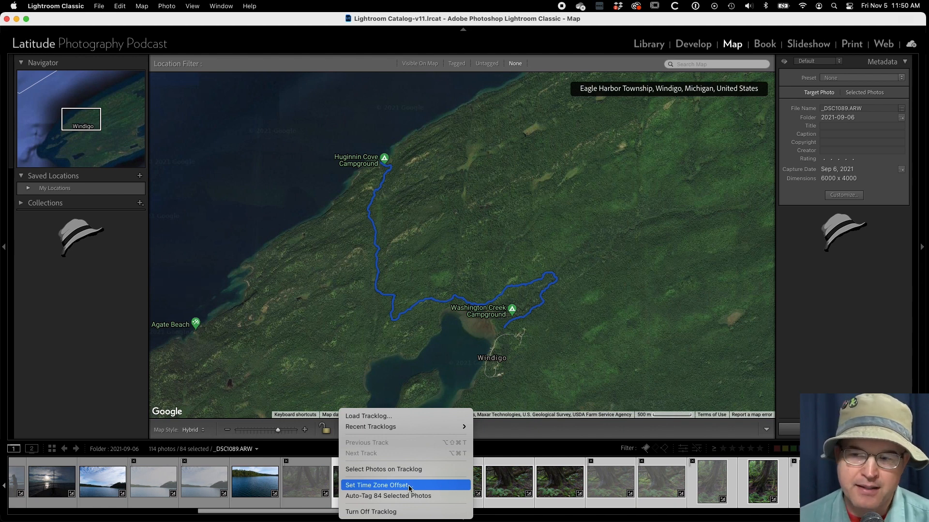
left_click(386, 487)
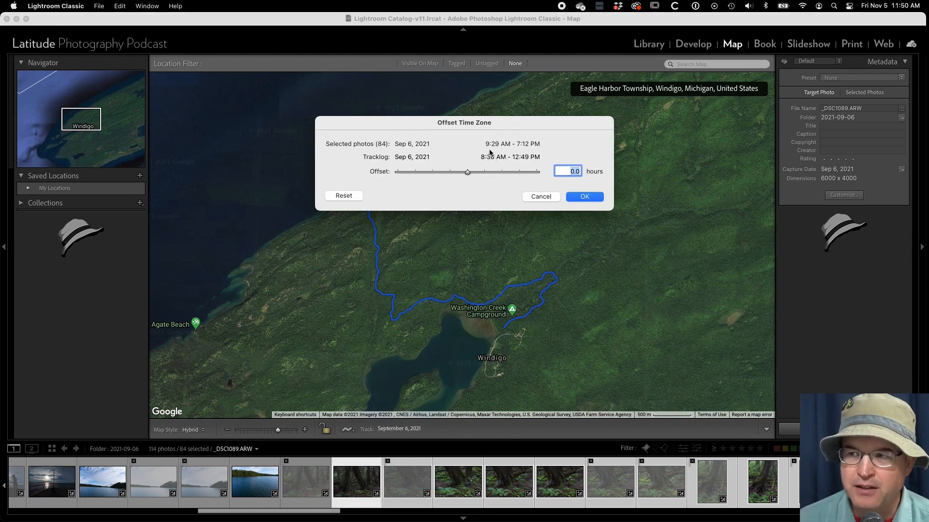
left_click_drag(467, 172, 469, 174)
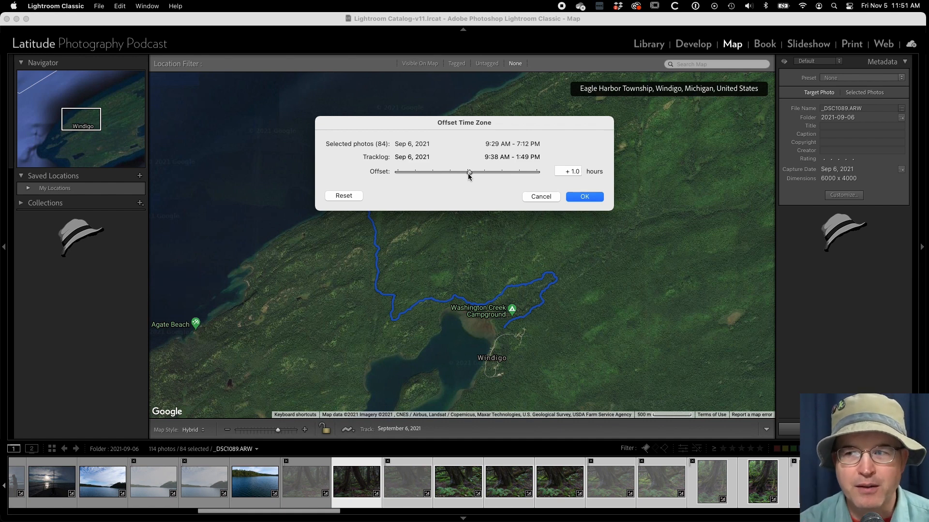
left_click_drag(468, 175, 467, 173)
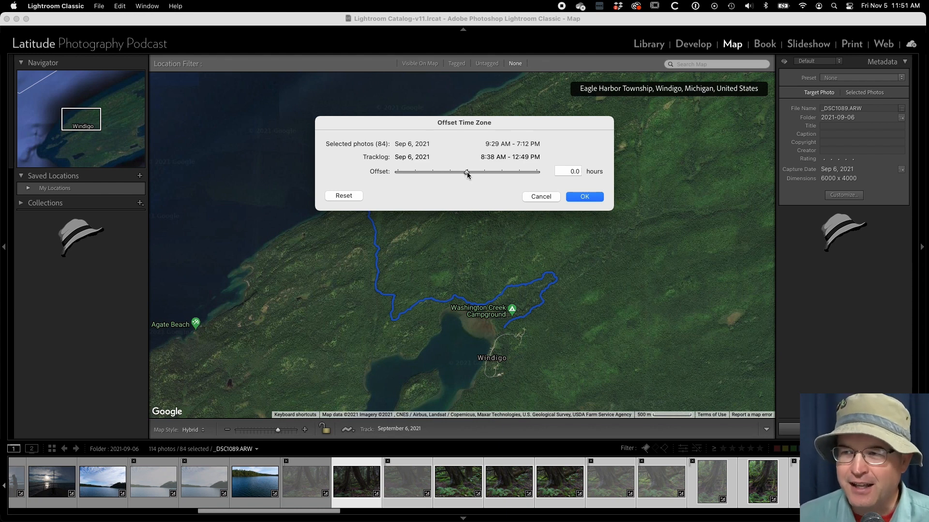
left_click_drag(467, 173, 470, 173)
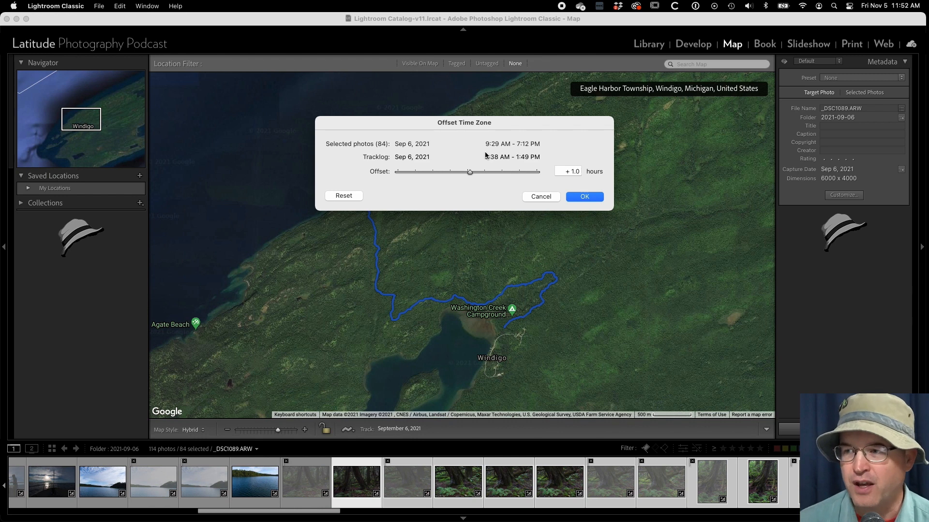
left_click(579, 198)
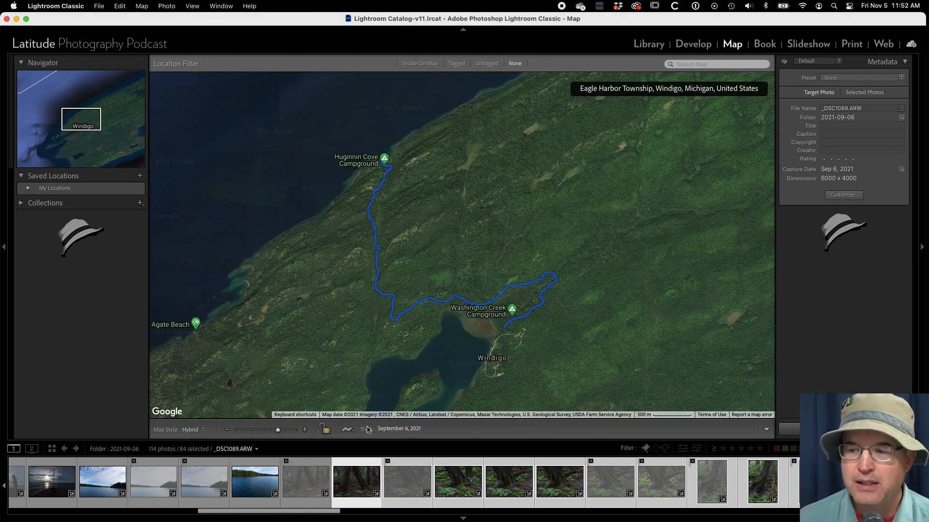
Auto-tag the selected photos with locations from the loaded tracklog
left_click(350, 430)
scroll(368, 466, "down", 2)
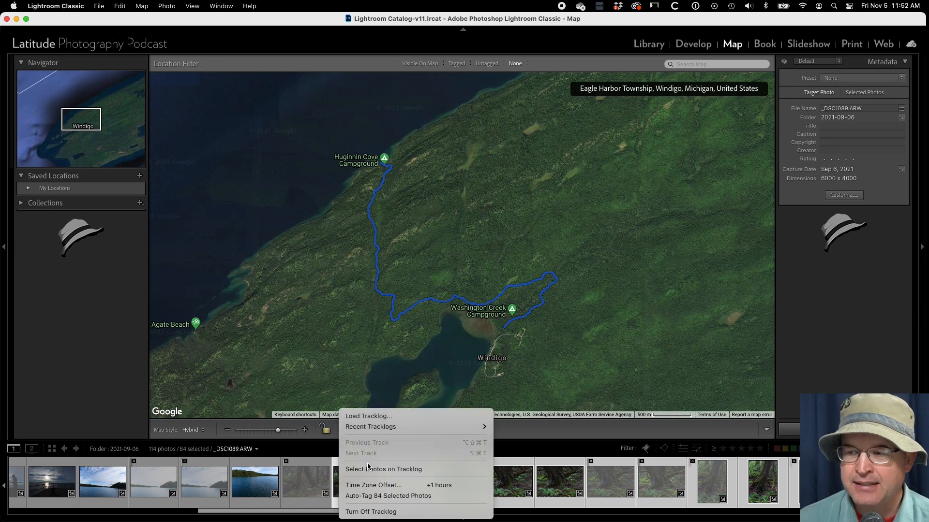
left_click(368, 497)
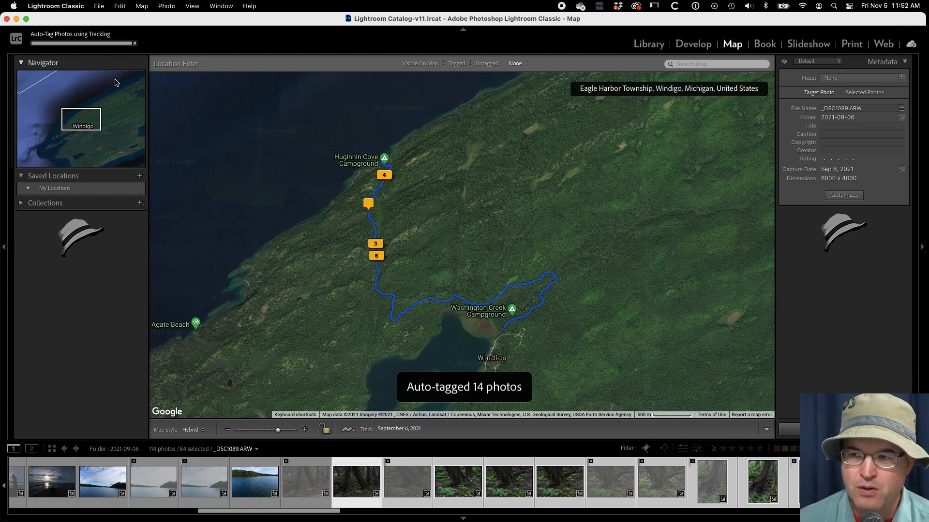
Examine the map markers and the selected photos for location tags, and select only _DSC1123.ARW
left_click(381, 255)
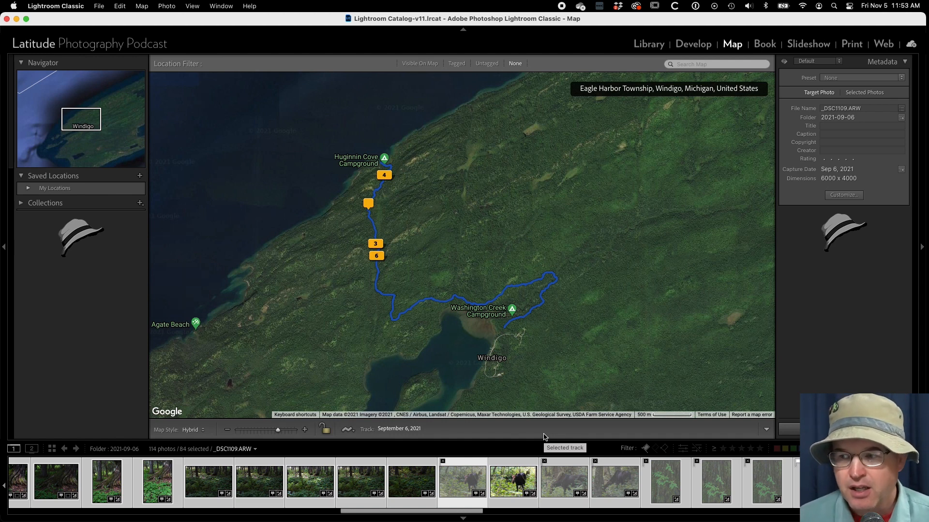
scroll(601, 472, "down", 8)
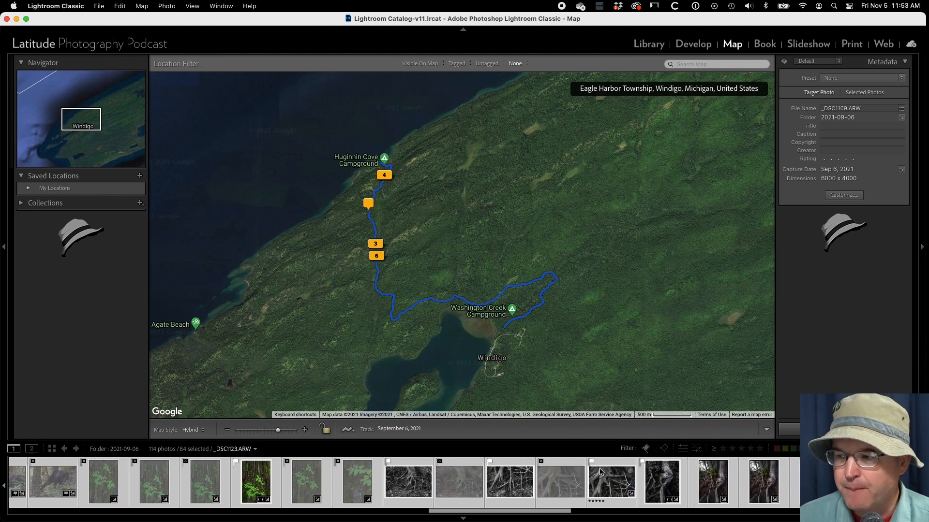
scroll(601, 472, "down", 11)
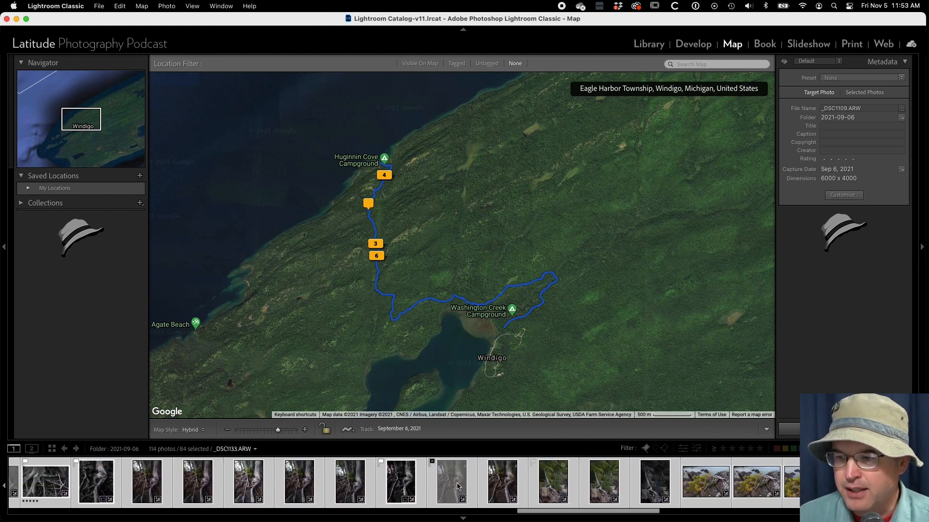
scroll(273, 483, "up", 5)
left_click(274, 483)
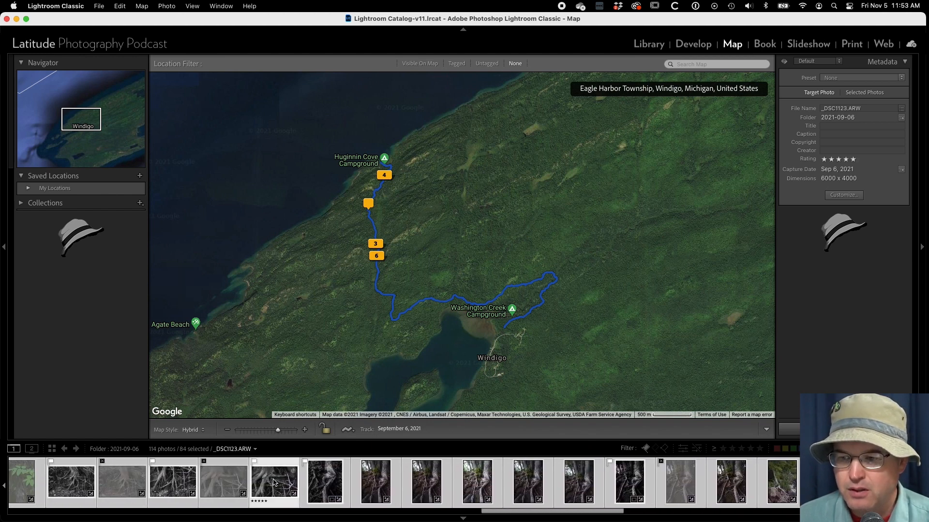
left_click(273, 482)
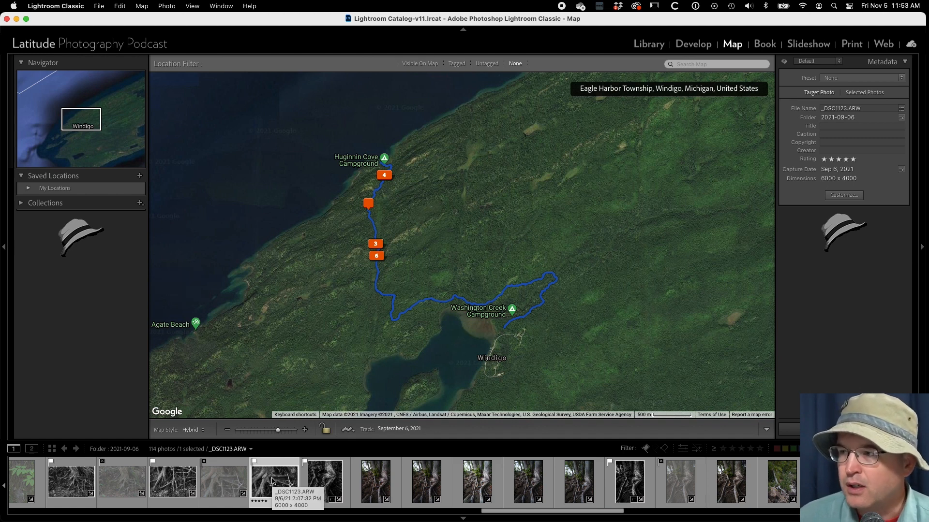
Check the photos preceding _DSC1123.ARW back to _DSC1116.ARW, and select the photos at the marker nearest Huginnin Cove Campground
scroll(270, 479, "up", 2)
scroll(270, 479, "up", 2)
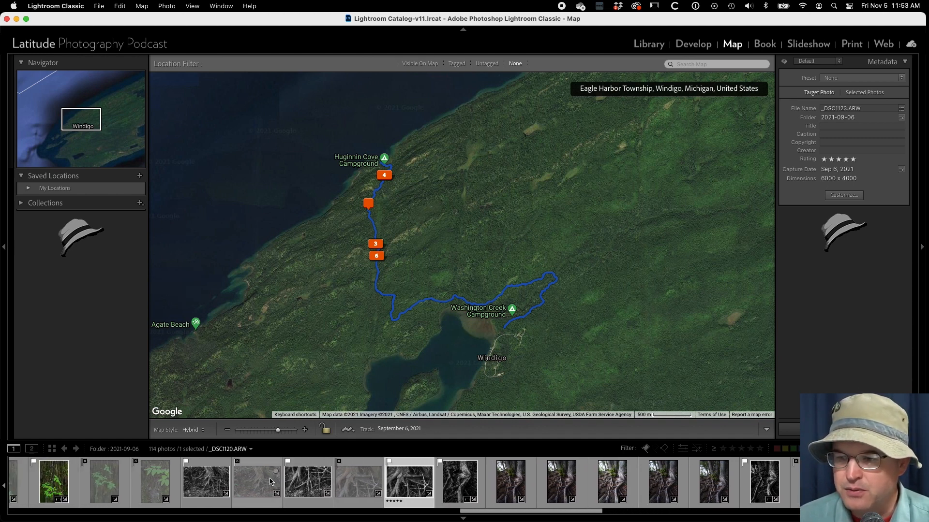
left_click(263, 482)
left_click(220, 483)
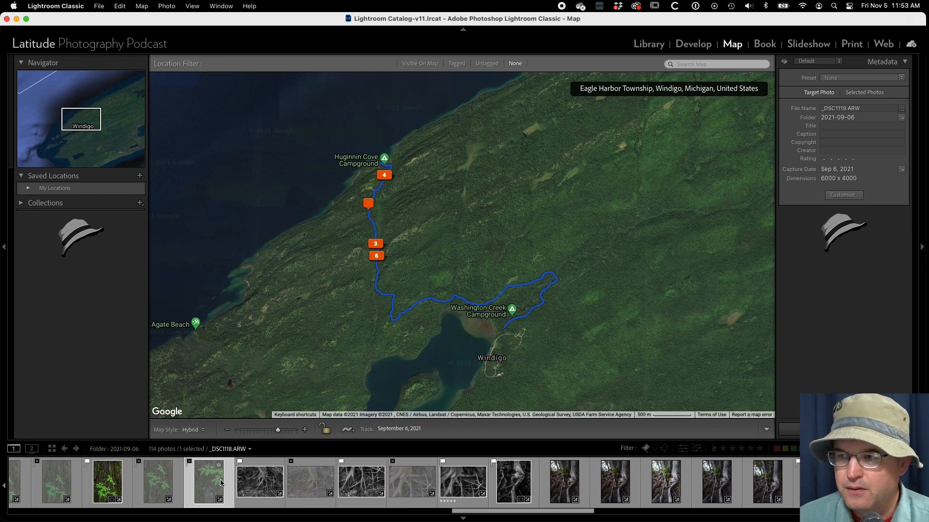
left_click(105, 480)
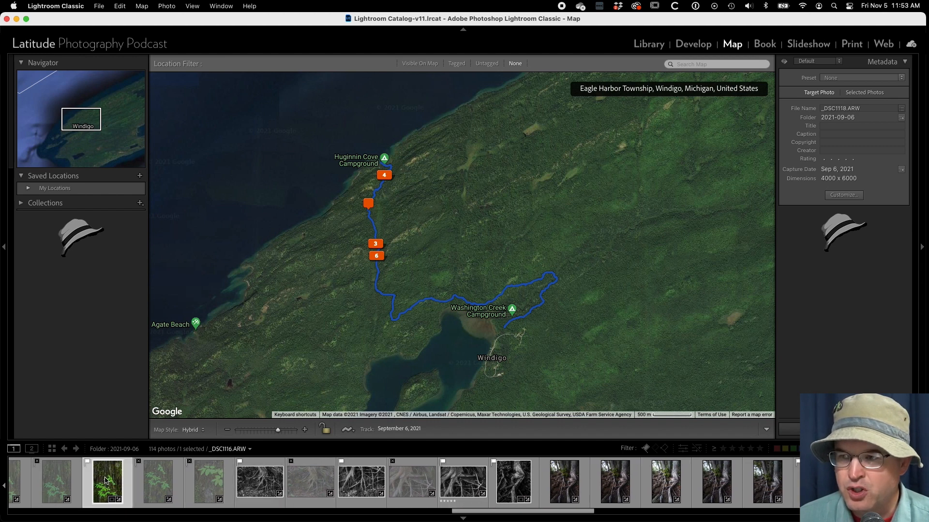
left_click(386, 177)
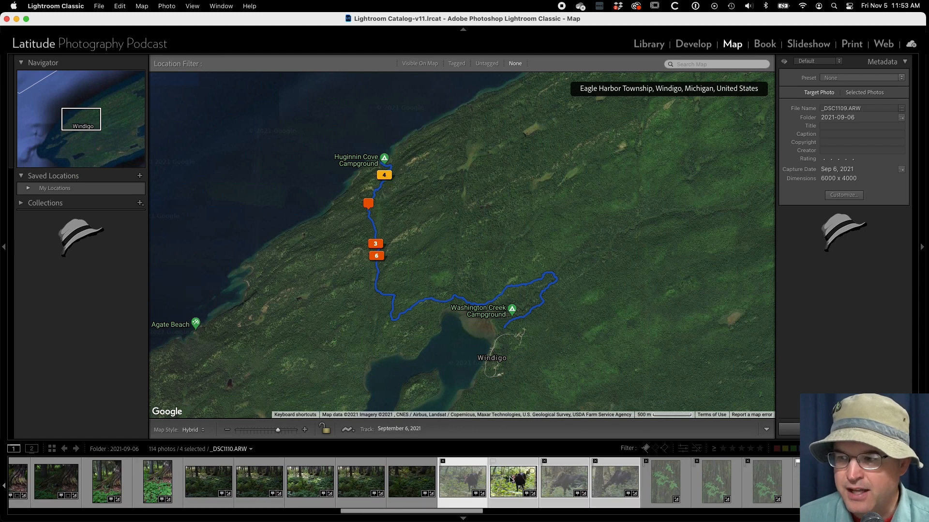
Compare the GPS metadata and capture times of _DSC1116.ARW and _DSC1110.ARW in the Library module
scroll(514, 485, "right", 1)
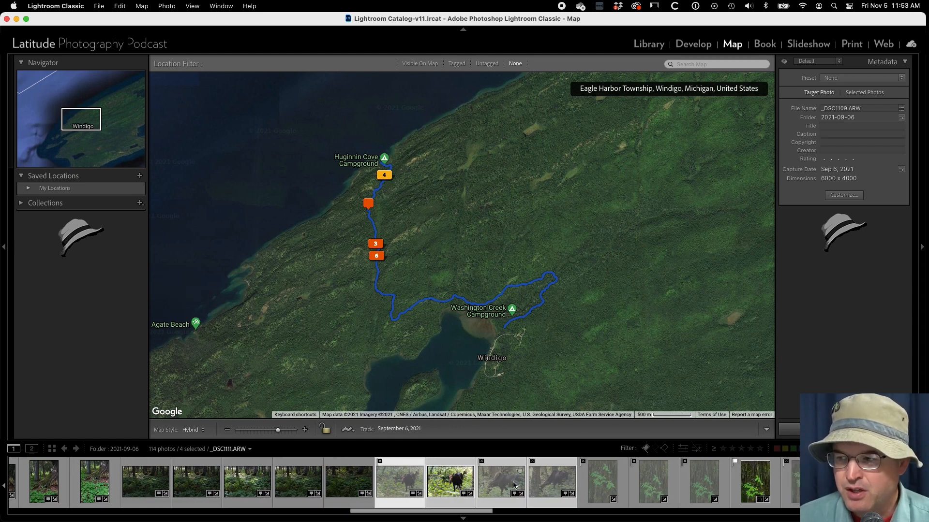
left_click(749, 484)
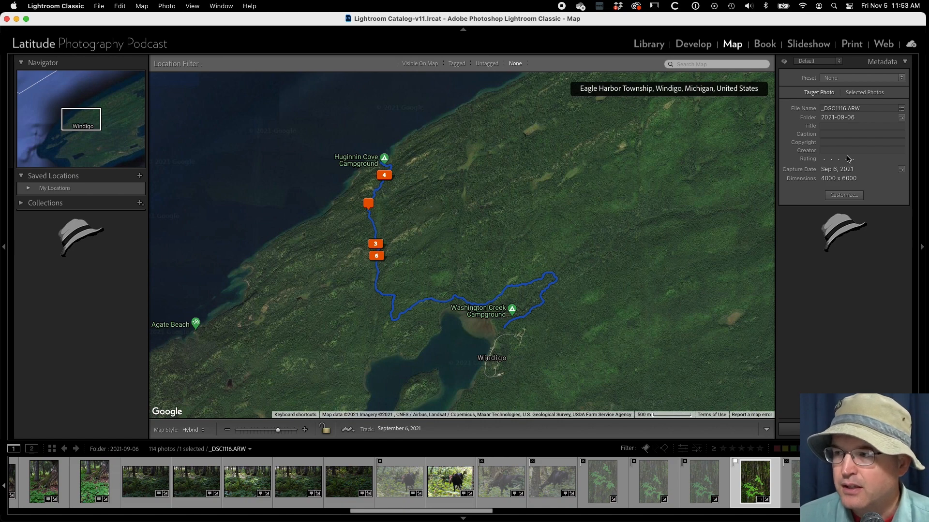
left_click(649, 44)
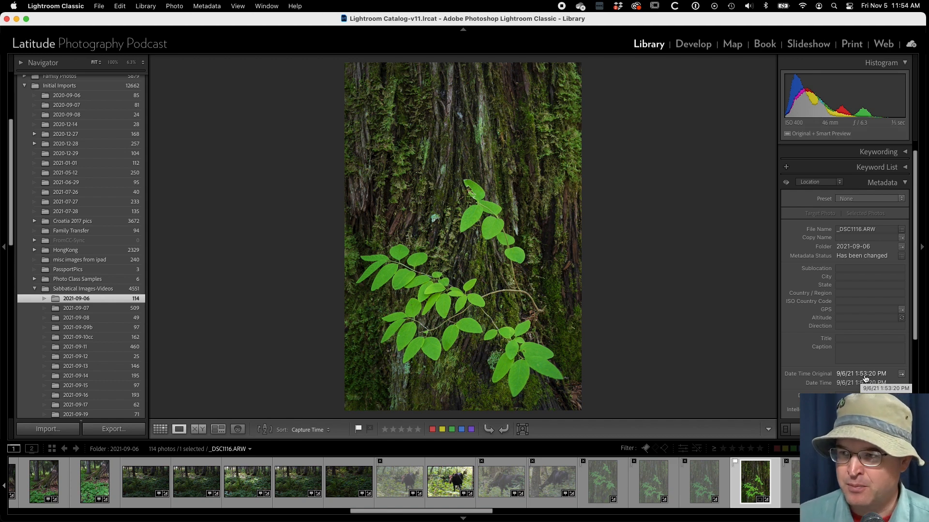
left_click(453, 486)
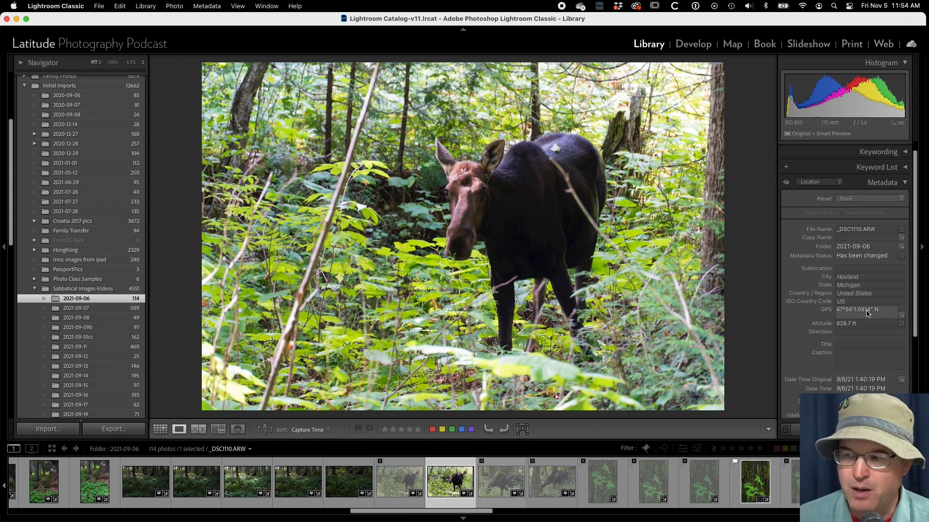
Place _DSC1116.ARW on the map's tracklog along the shore, just northeast of the Huginnin Cove Campground marker
left_click(753, 488)
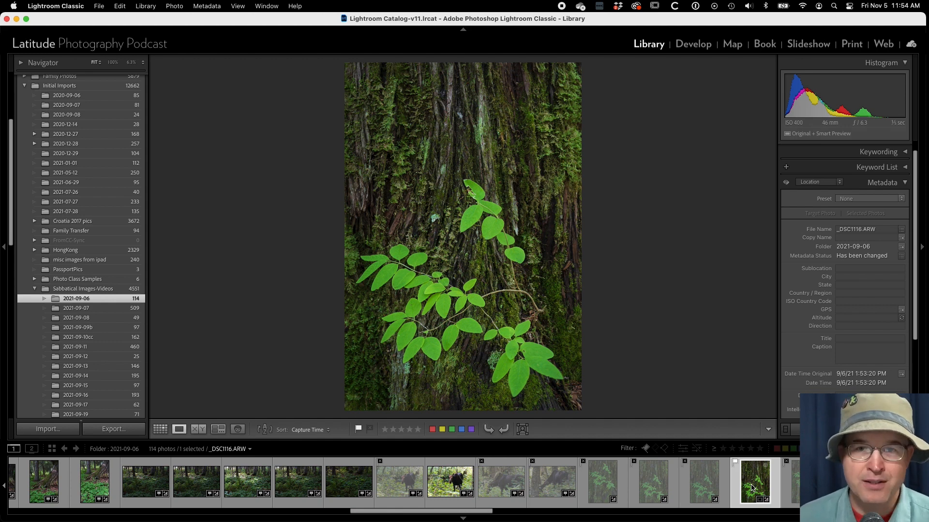
left_click(732, 44)
scroll(384, 183, "up", 3)
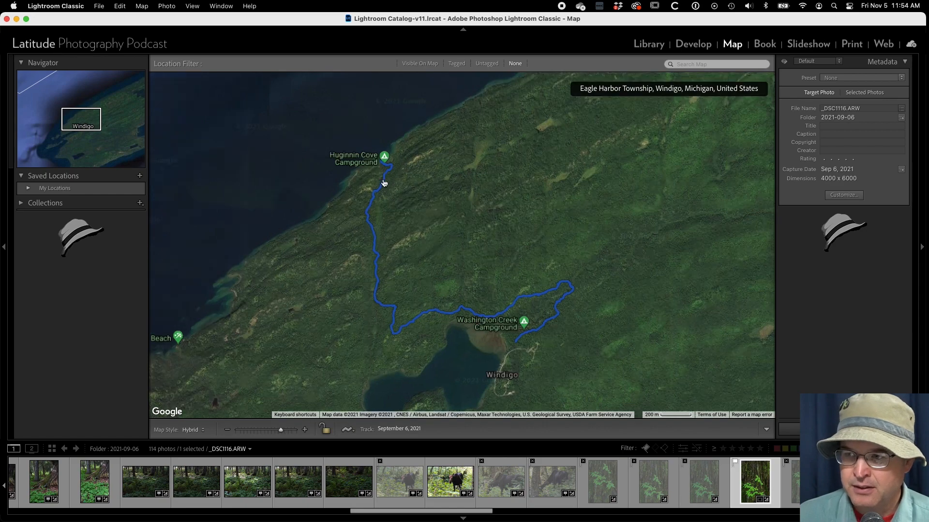
left_click_drag(404, 187, 406, 334)
scroll(418, 242, "up", 2)
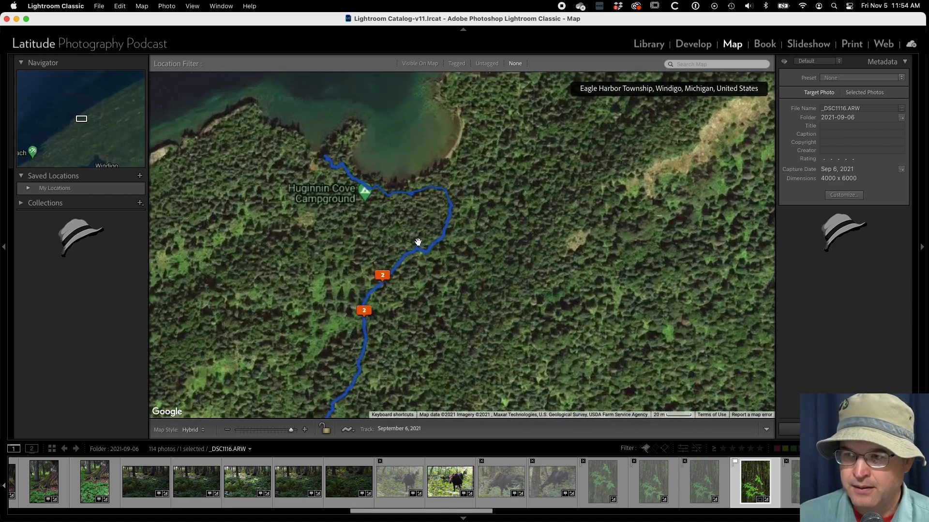
left_click_drag(411, 231, 428, 319)
left_click_drag(429, 273, 431, 300)
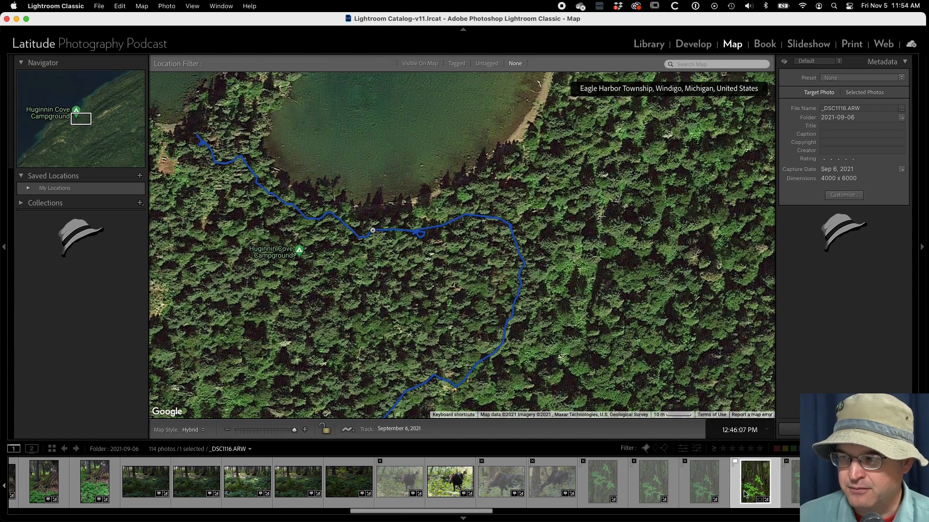
Place the four black-and-white tree root photos, including _DSC1119.ARW, _DSC1123.ARW and _DSC1124.ARW, on the tracklog at the _DSC1116.ARW marker, applying it to the entire selection
scroll(740, 483, "right", 3)
scroll(749, 496, "right", 5)
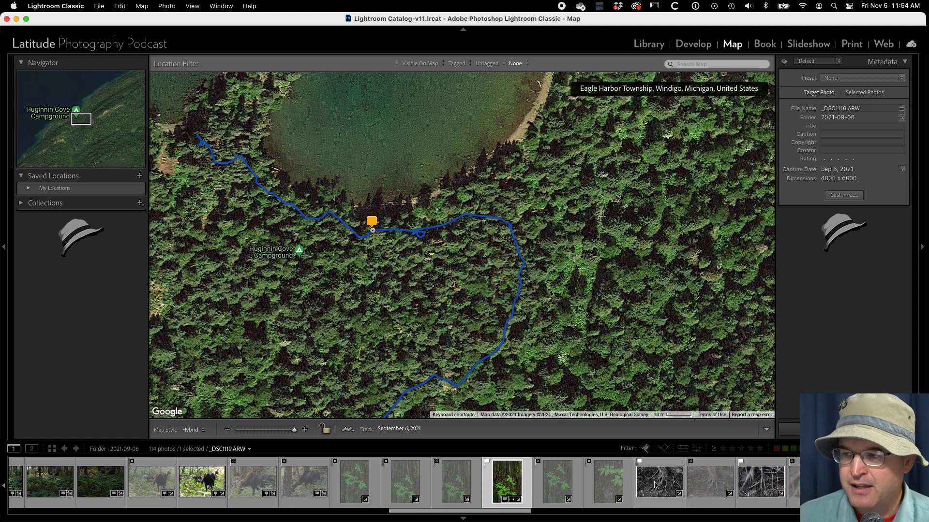
left_click(659, 482)
left_click(752, 484, "super")
left_click(861, 484, "super")
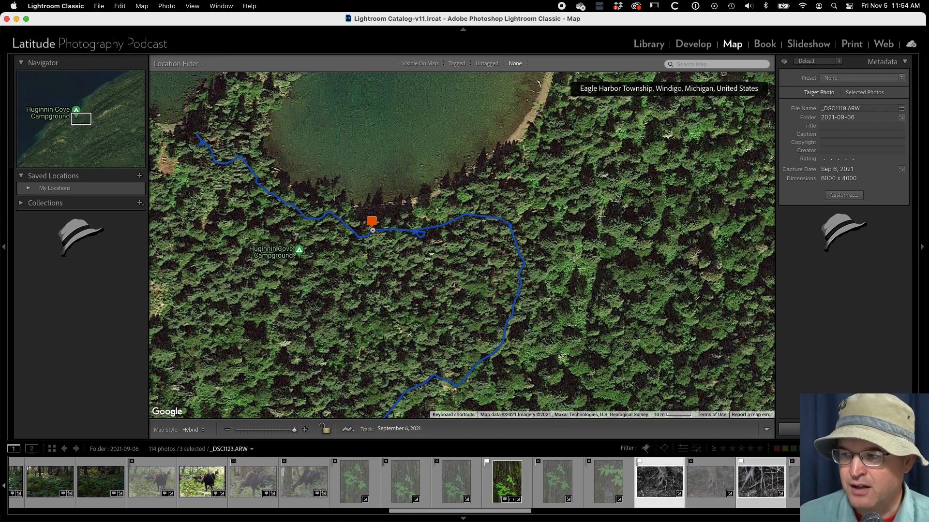
scroll(861, 484, "right", 8)
left_click(688, 485, "super")
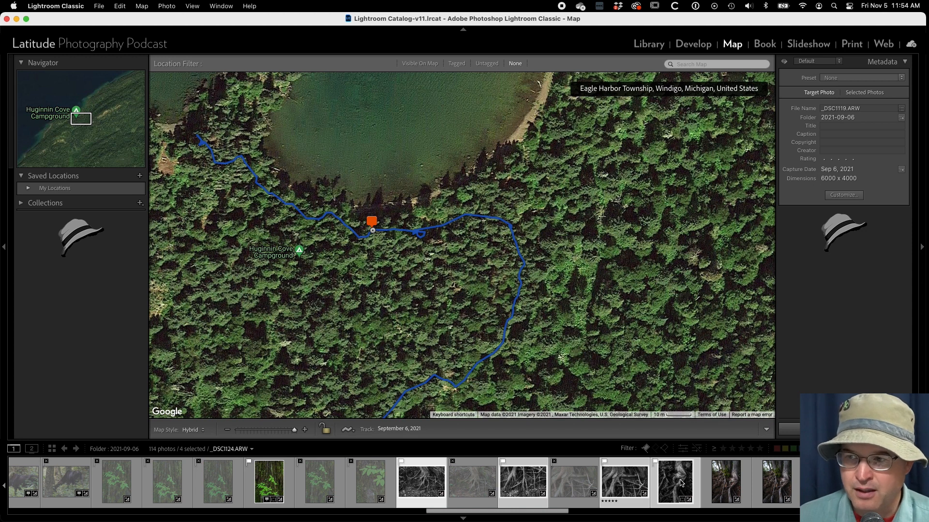
mouse_move(680, 483)
left_mouse_down()
mouse_move(554, 320)
mouse_move(374, 213)
mouse_move(371, 222)
left_mouse_up()
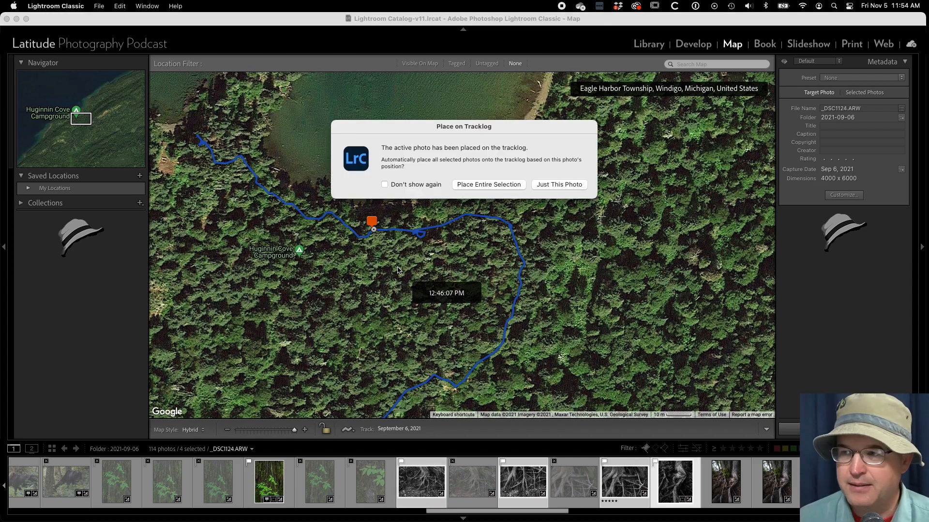
key("Return")
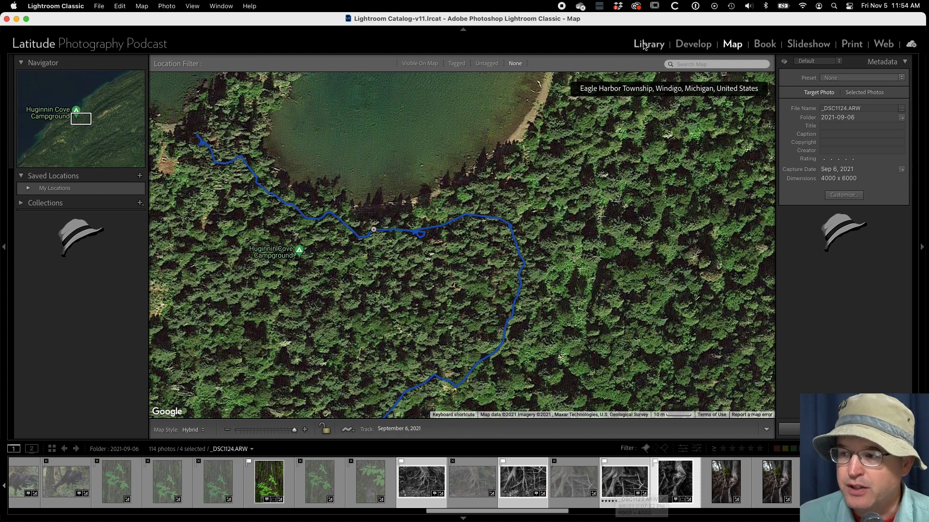
Check the GPS metadata of _DSC1123.ARW in the Library module and return to the Map module
double_click(617, 488)
left_click(631, 479)
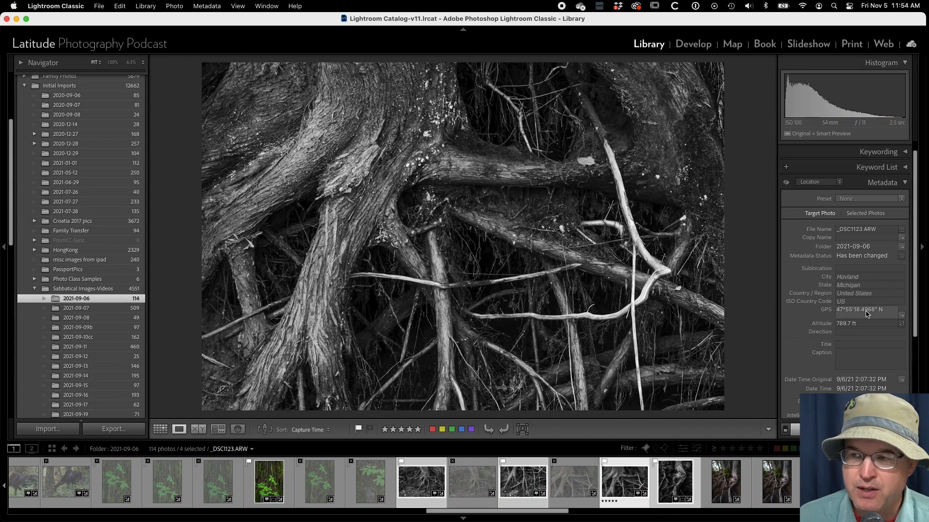
left_click(735, 45)
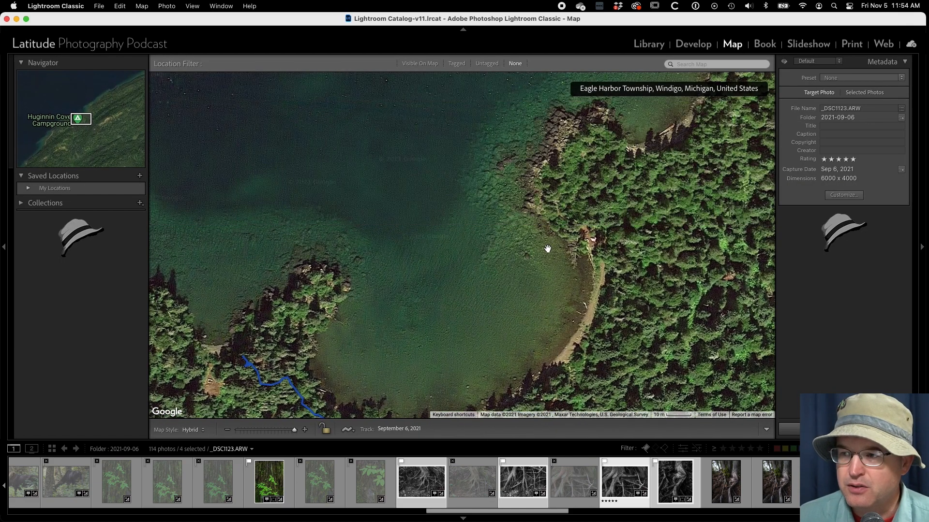
Select the coastal photos from _DSC1136.ARW onward, past _DSC1165.ARW, and place them on the rocky point northeast of the cove by Huginnin Cove Campground
mouse_move(547, 249)
left_mouse_down()
mouse_move(521, 203)
mouse_move(536, 204)
left_mouse_up()
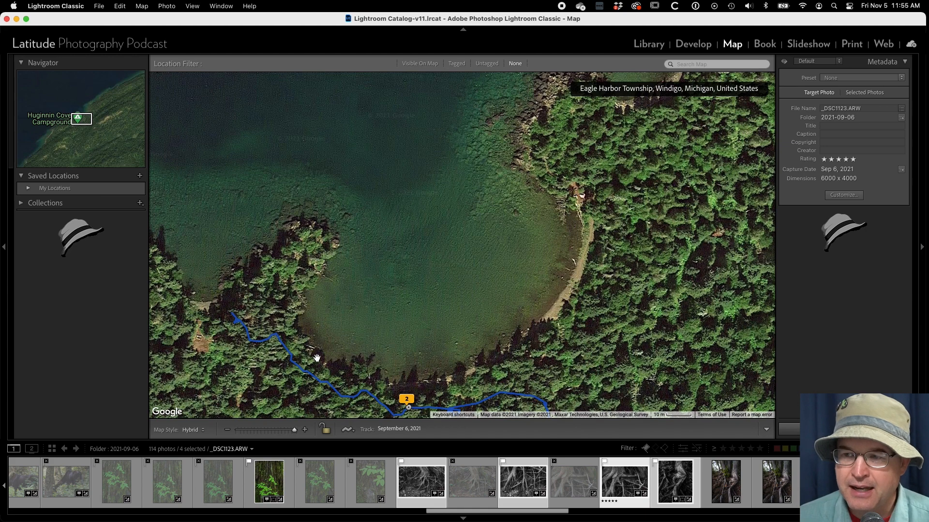
left_click_drag(572, 263, 448, 329)
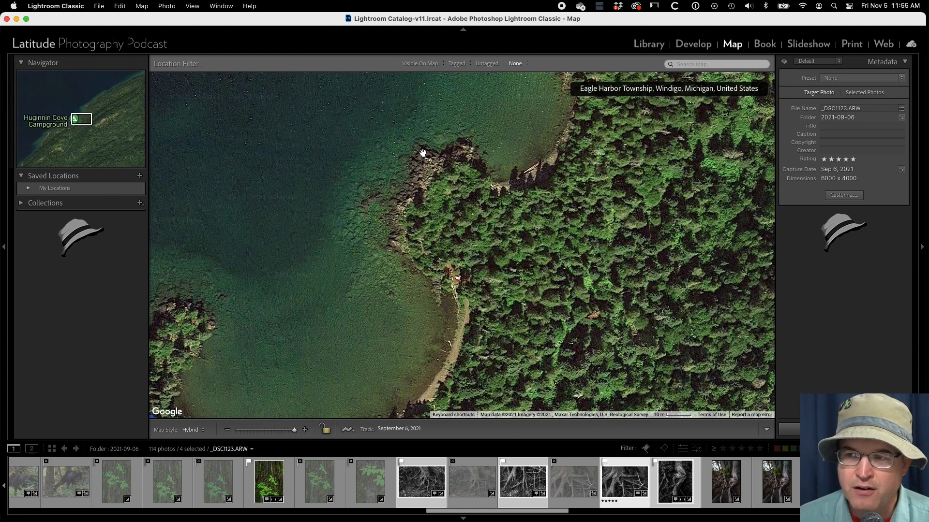
scroll(676, 491, "down", 10)
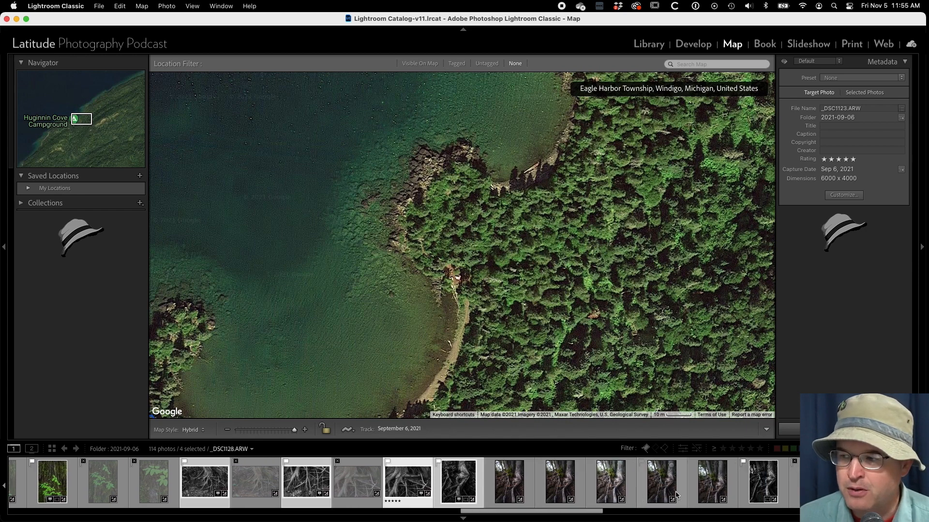
left_click(659, 493)
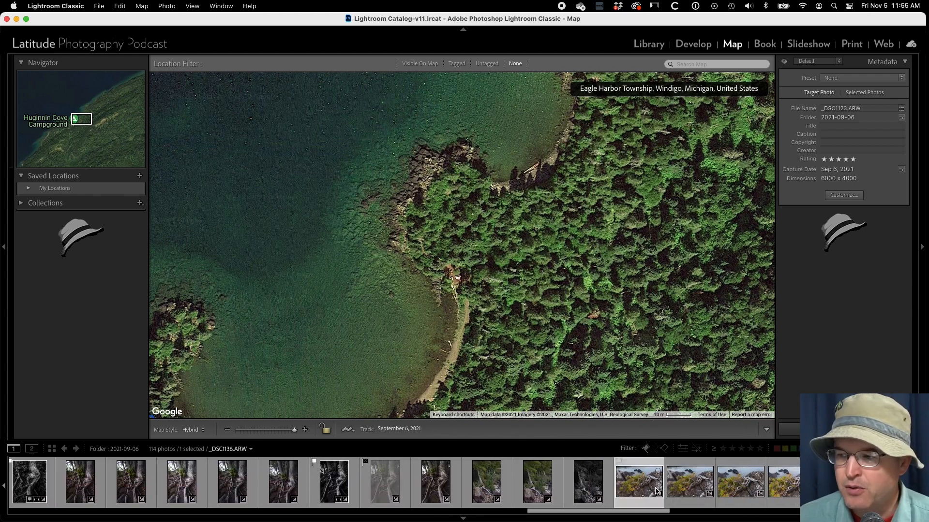
scroll(657, 491, "down", 10)
scroll(655, 490, "down", 5)
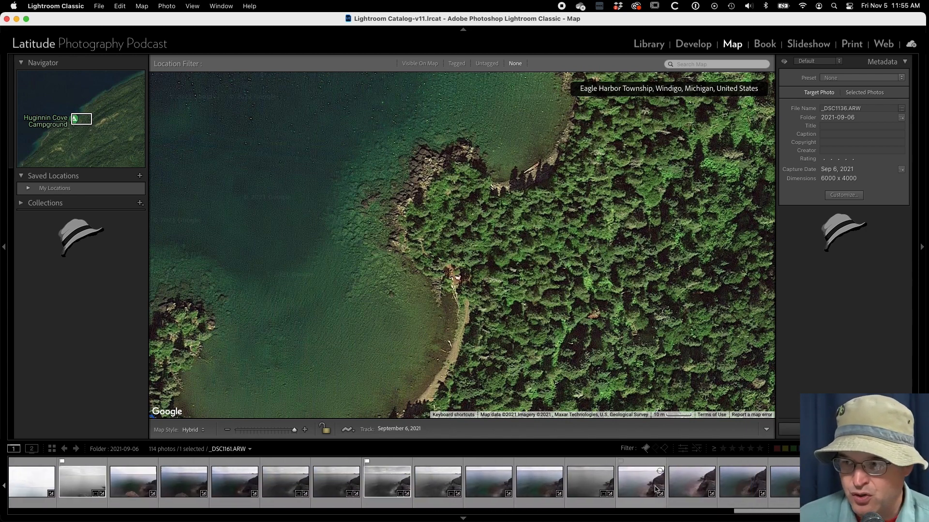
left_click(649, 486, "shift")
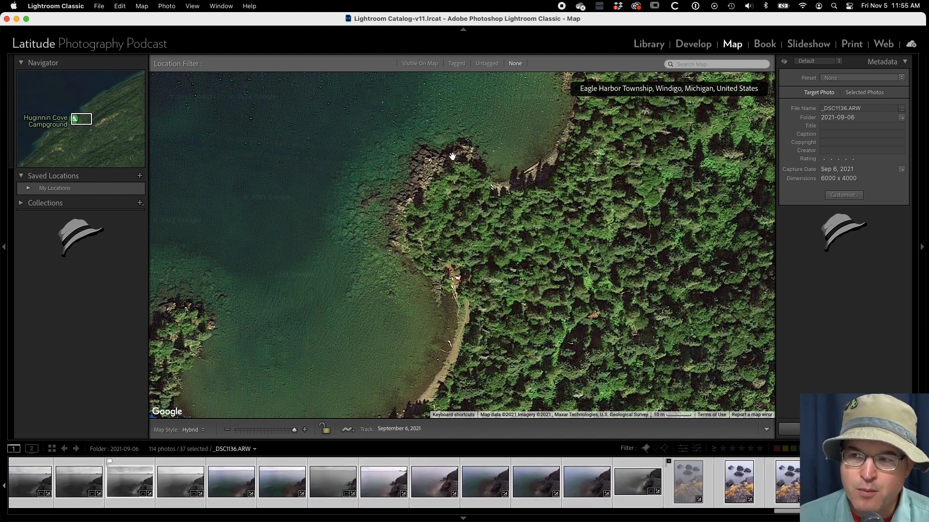
scroll(443, 158, "up", 2)
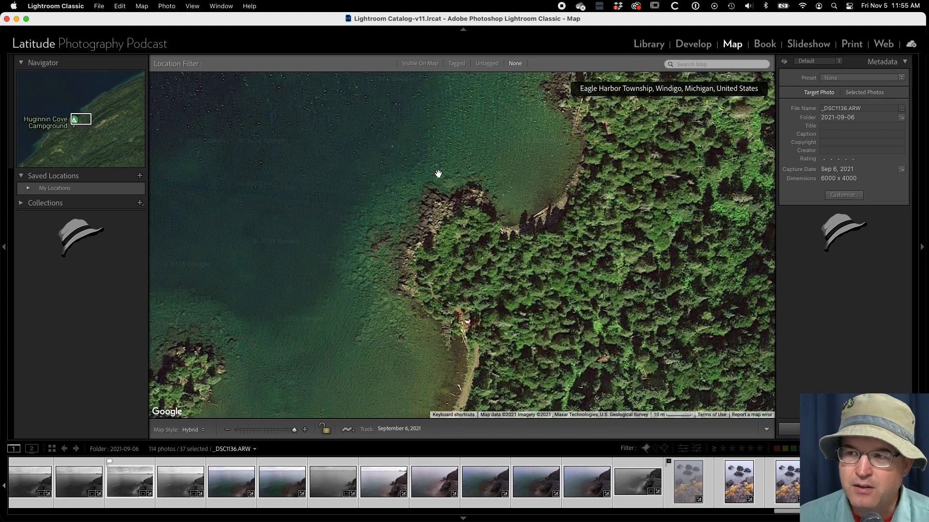
scroll(447, 210, "up", 2)
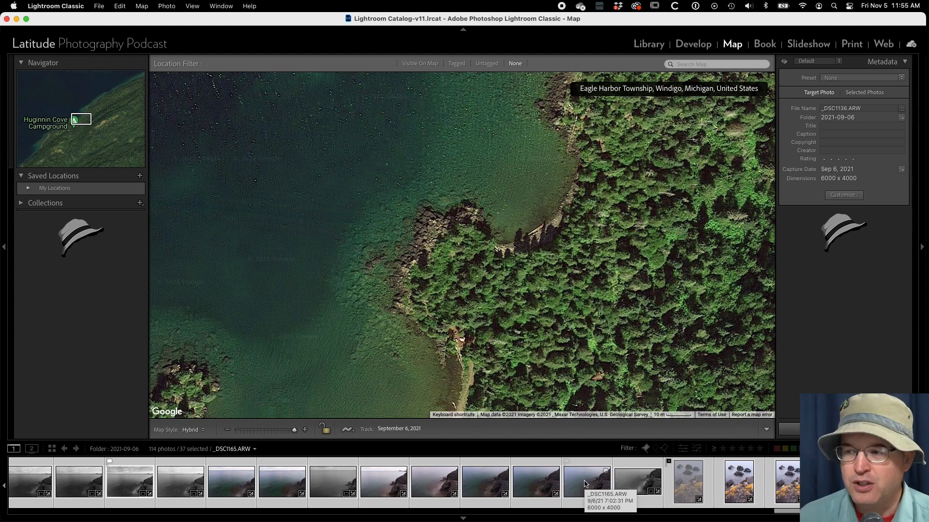
left_click_drag(585, 484, 427, 234)
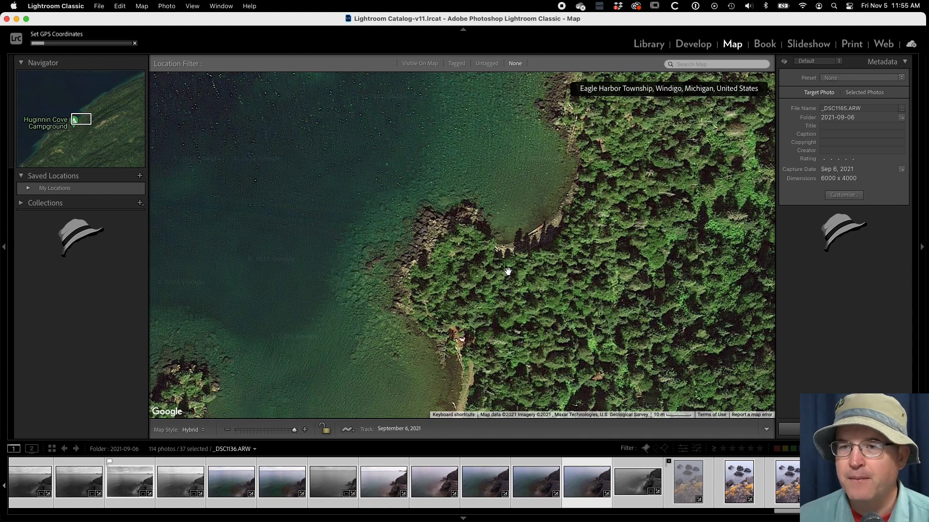